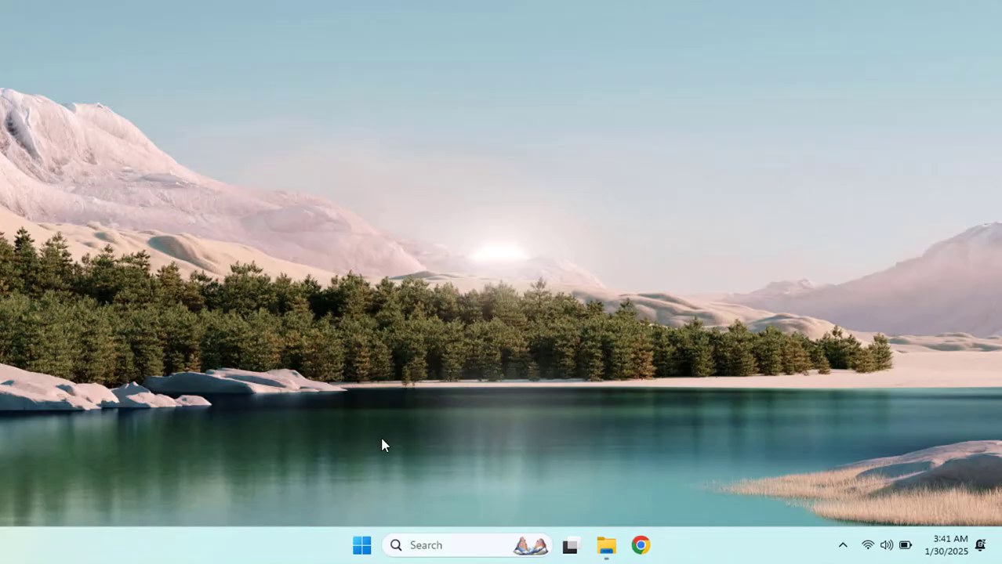
# Step: Open the Phone Link app, reposition its window on the desktop and choose Android as the device type
pyautogui.click(361, 549)
pyautogui.write('pho')
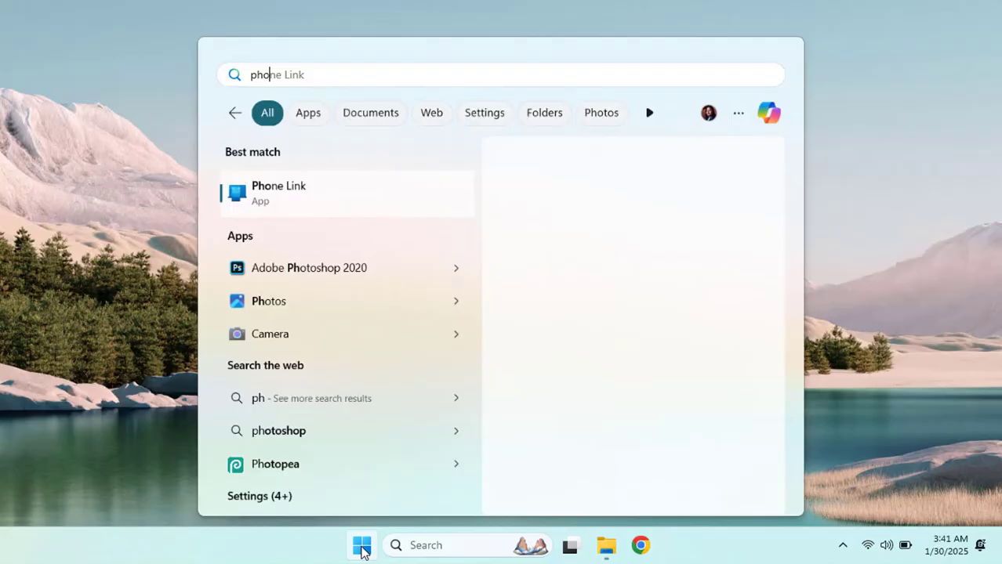
pyautogui.write('n')
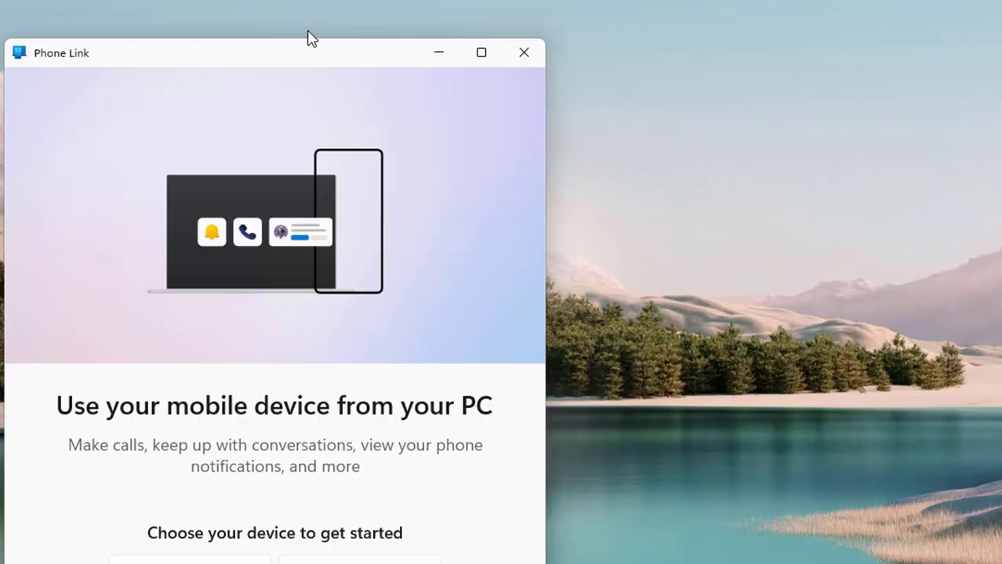
pyautogui.moveTo(308, 43); pyautogui.dragTo(491, 19)
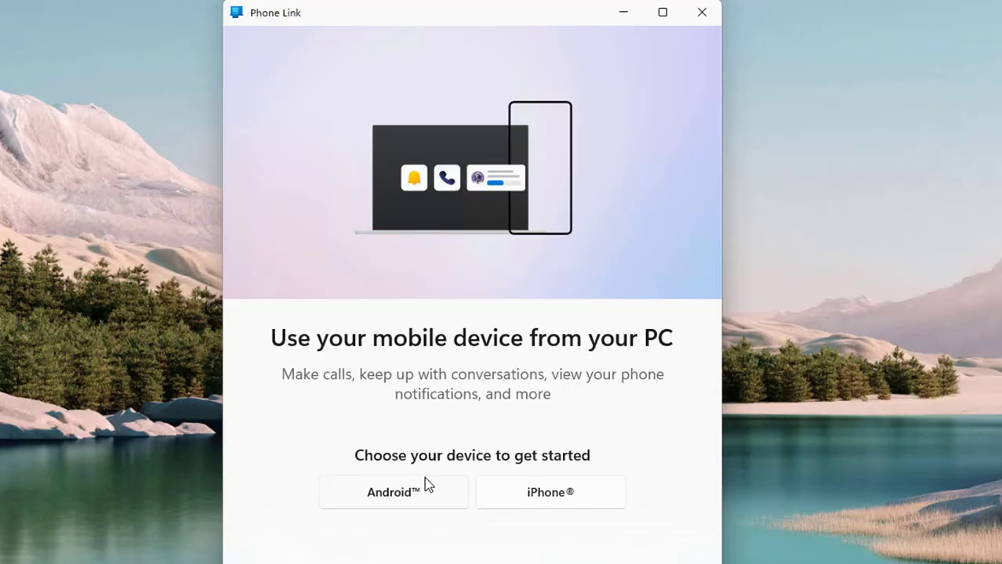
pyautogui.click(416, 500)
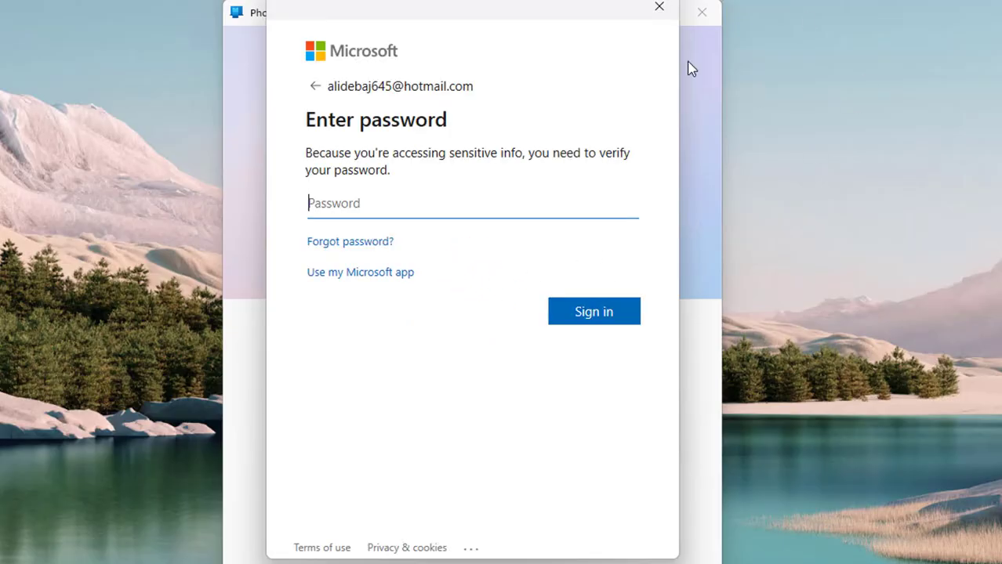
# Step: Enter the Microsoft account password and sign in to verify the account
pyautogui.click(394, 203)
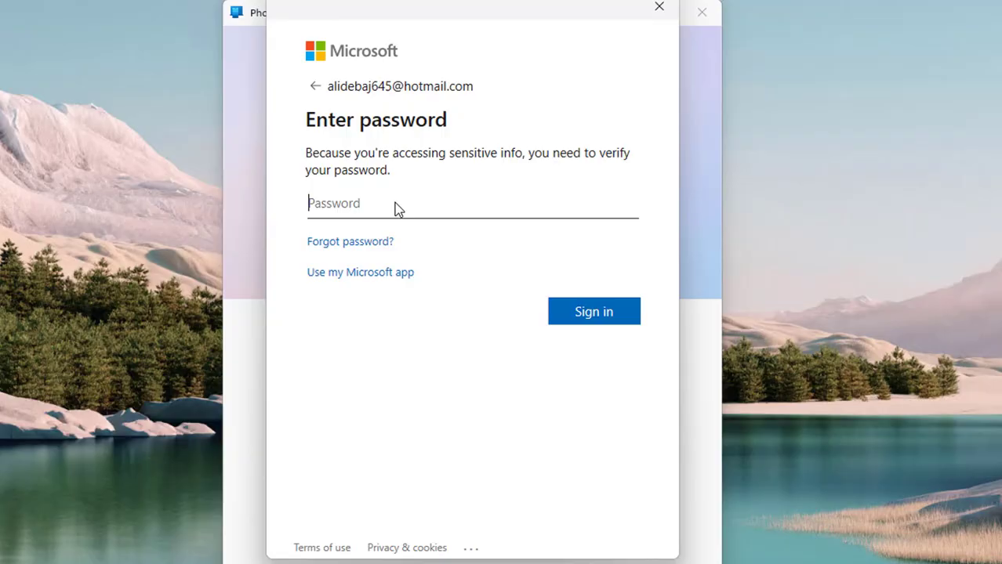
pyautogui.write('•••••')
pyautogui.press('capslock')
pyautogui.write('•••')
pyautogui.press('Return')
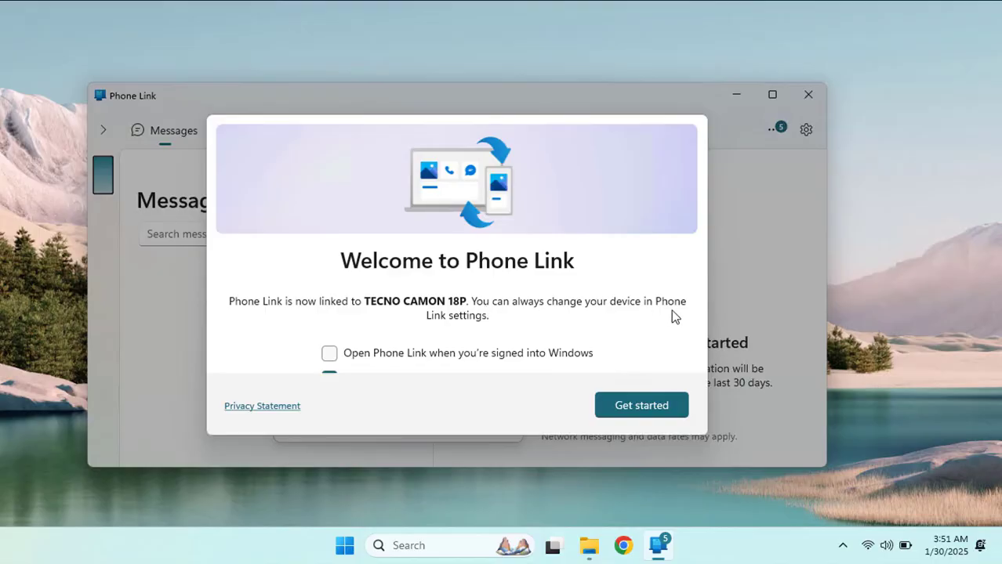
# Step: Set Phone Link to open at Windows sign-in, accept pinning it to the taskbar, and finish the welcome dialog
pyautogui.click(330, 354)
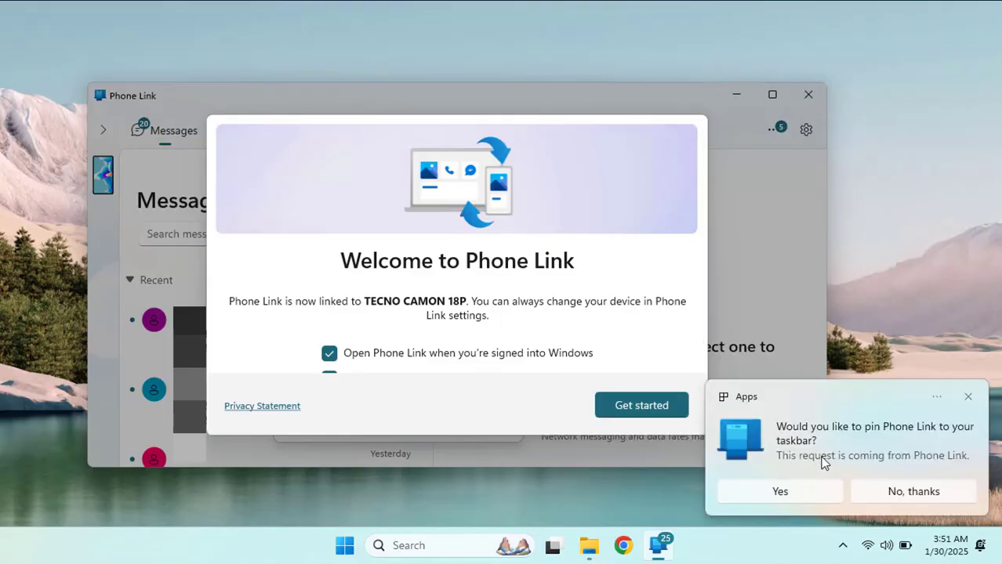
pyautogui.click(780, 491)
pyautogui.click(619, 399)
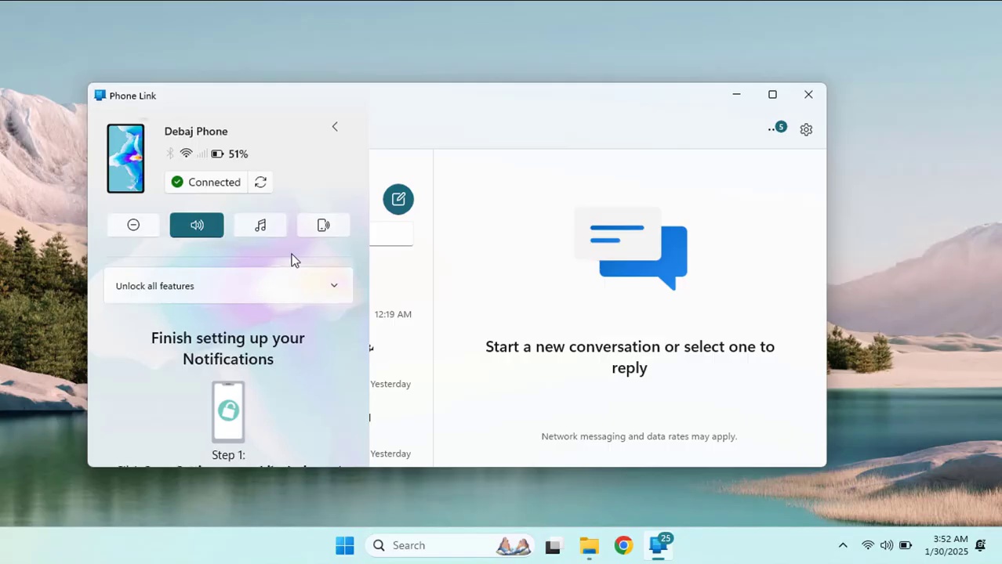
# Step: Refresh the phone's connection and request the audio player's permission settings on the mobile device
pyautogui.click(259, 183)
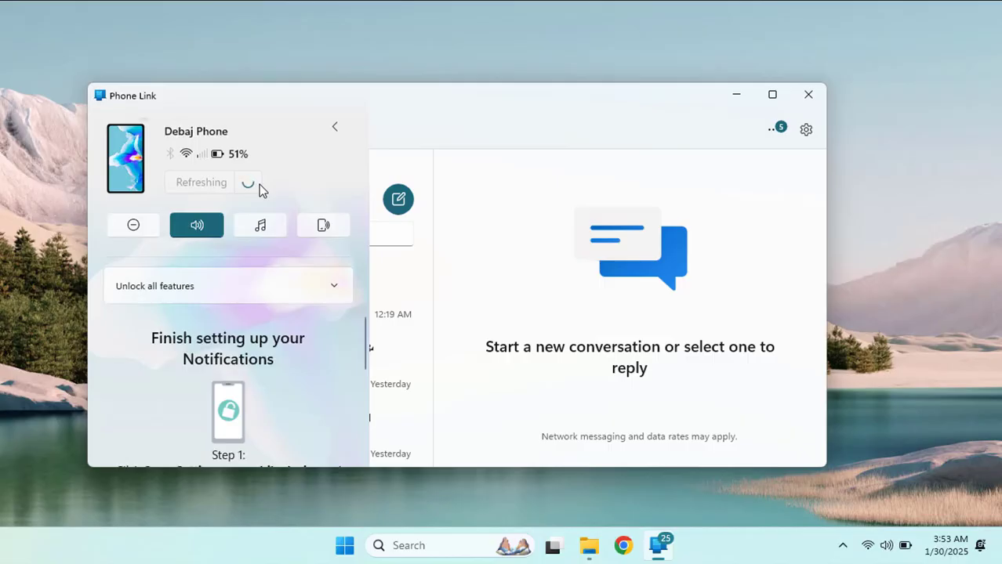
pyautogui.click(263, 225)
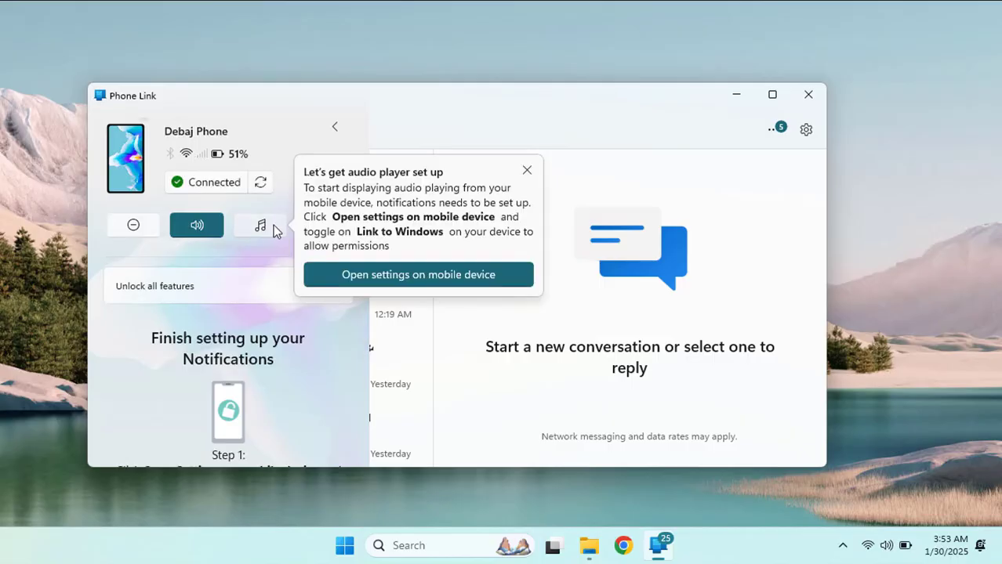
pyautogui.click(398, 275)
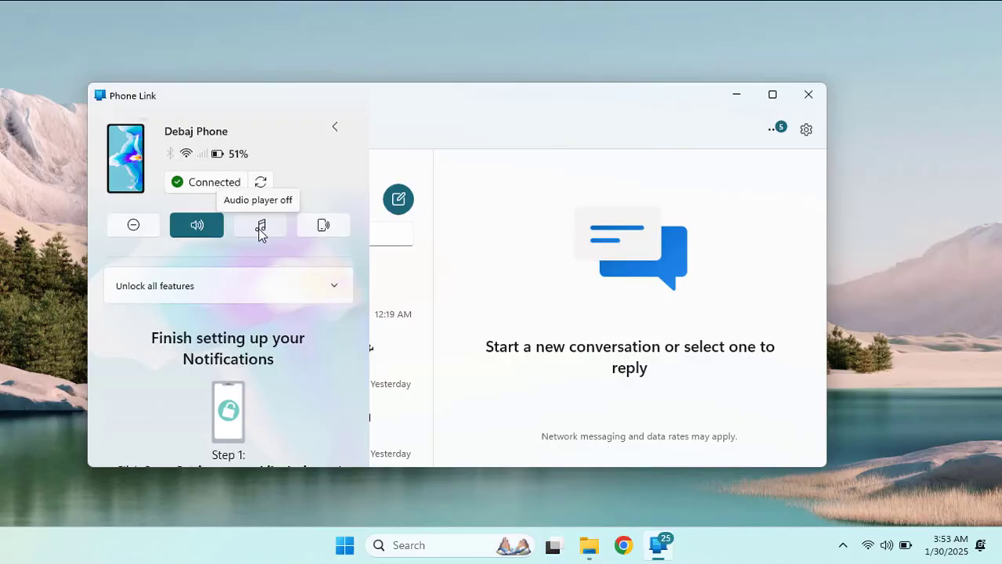
pyautogui.click(259, 227)
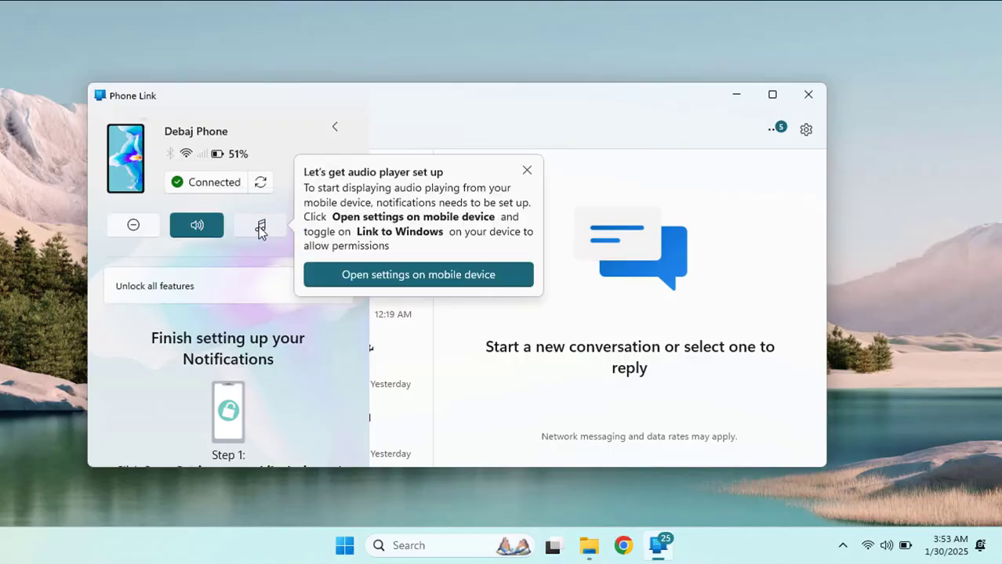
pyautogui.click(359, 276)
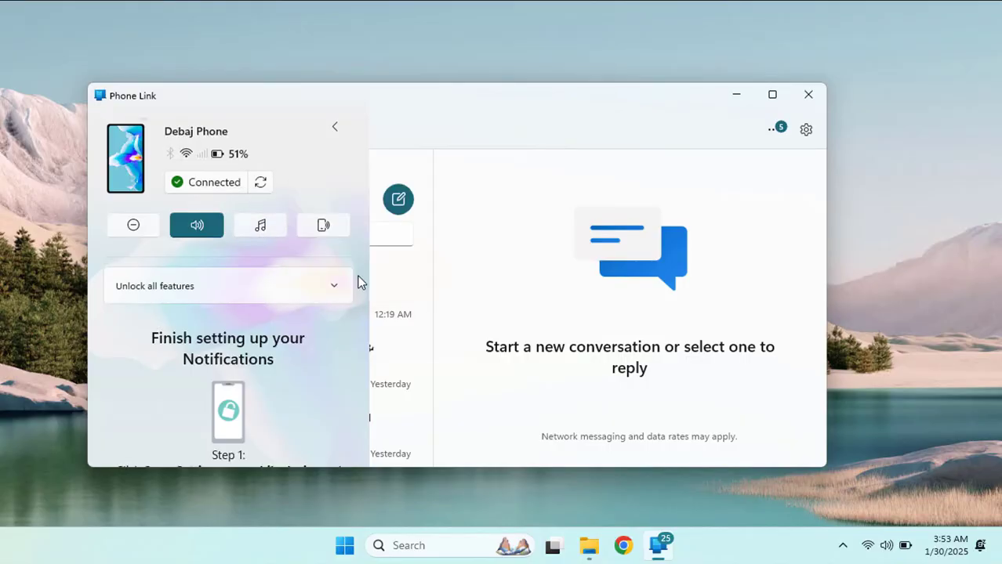
# Step: Make the linked phone play its locating sound and dismiss the sound notice
pyautogui.click(325, 226)
pyautogui.click(347, 188)
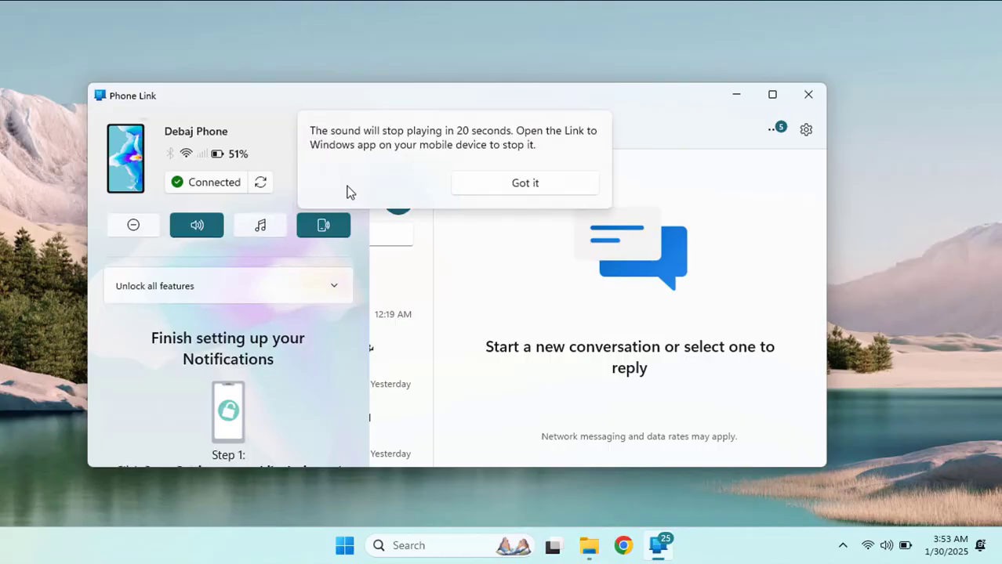
pyautogui.click(511, 186)
pyautogui.click(330, 226)
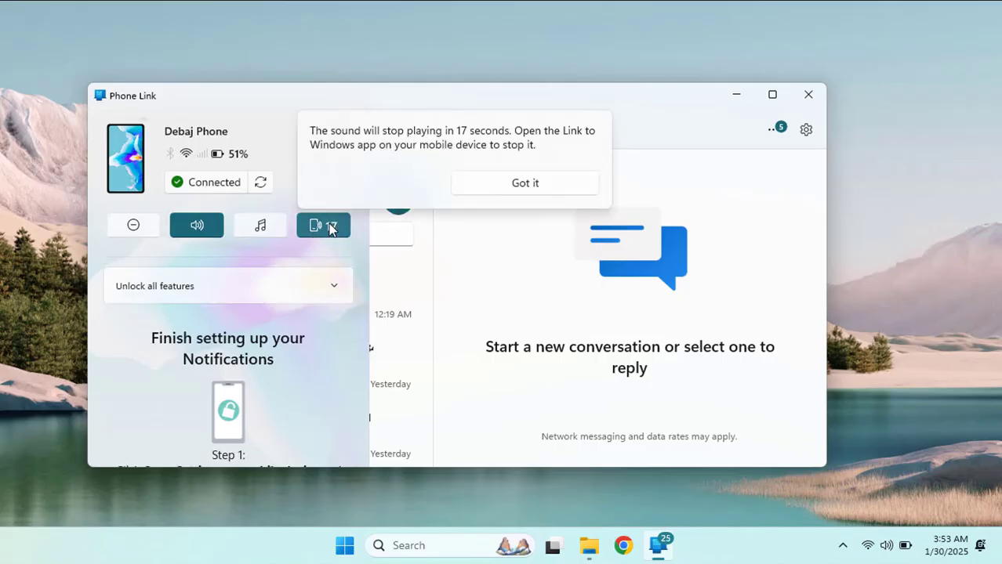
pyautogui.click(514, 184)
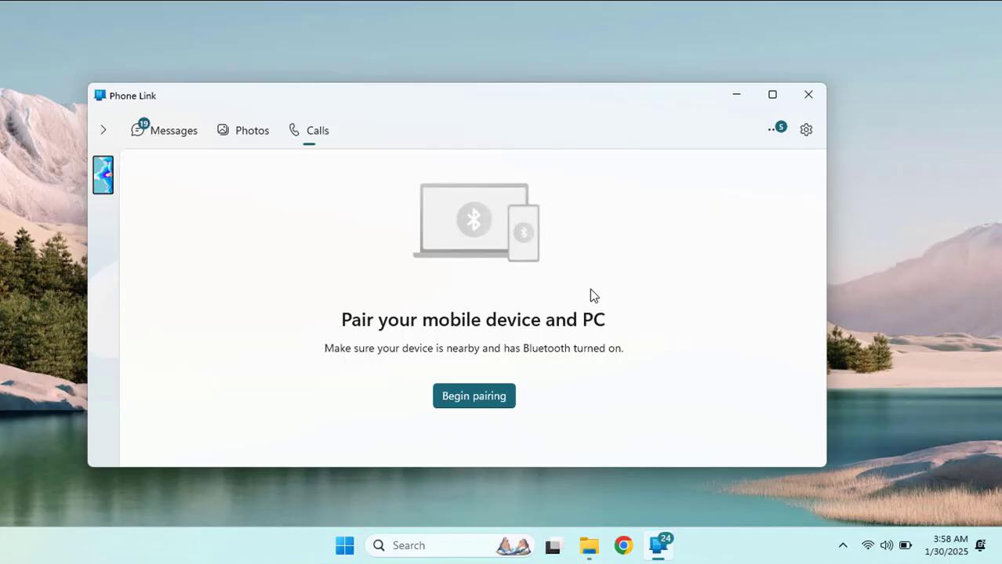
# Step: Pair the mobile device and PC via Bluetooth for calls and close the pairing dialog
pyautogui.click(474, 396)
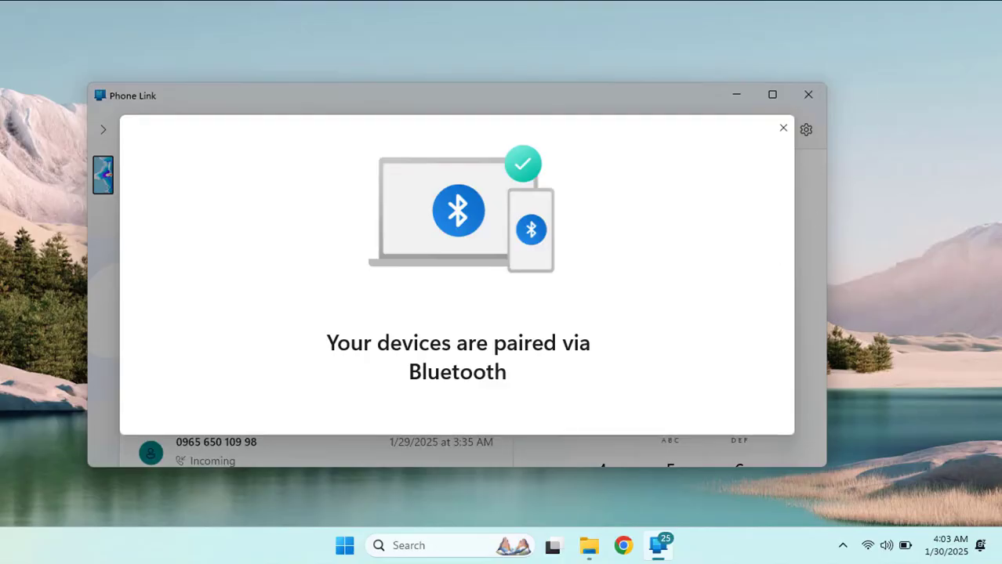
pyautogui.click(463, 356)
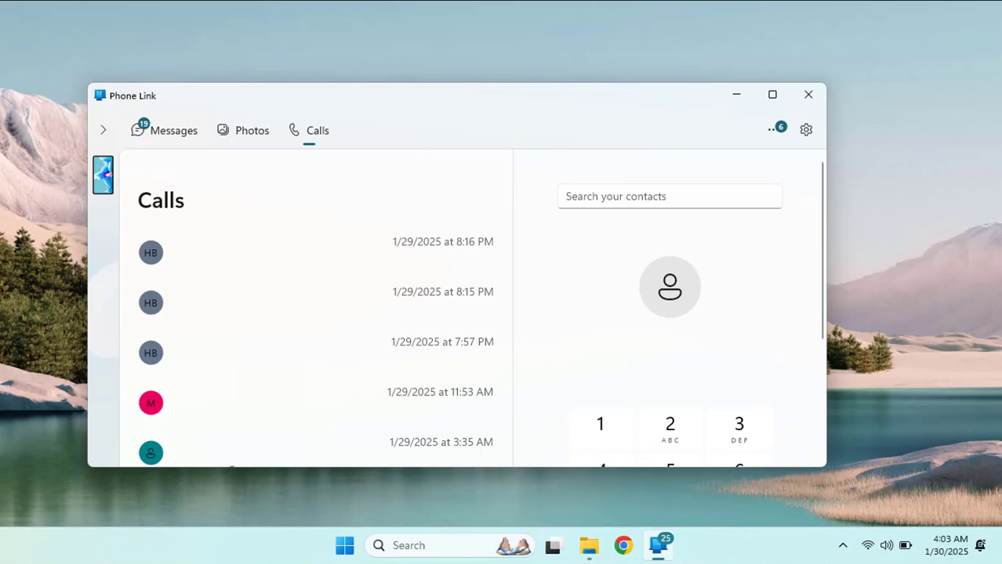
# Step: Enter 2 on the dial pad, then call the contact from the 1/28/2025 11:05 PM entry in the call history
pyautogui.click(670, 435)
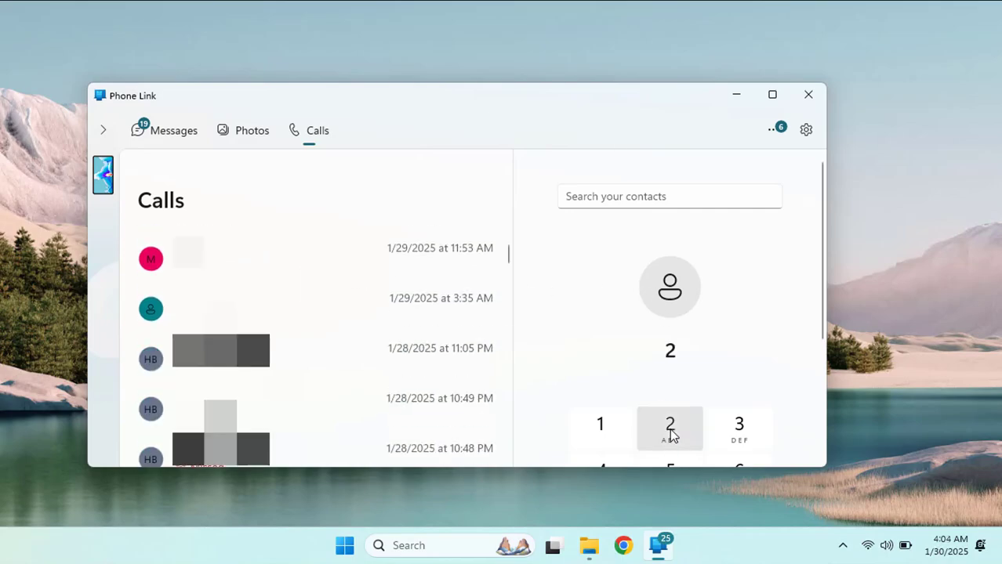
pyautogui.moveTo(360, 362)
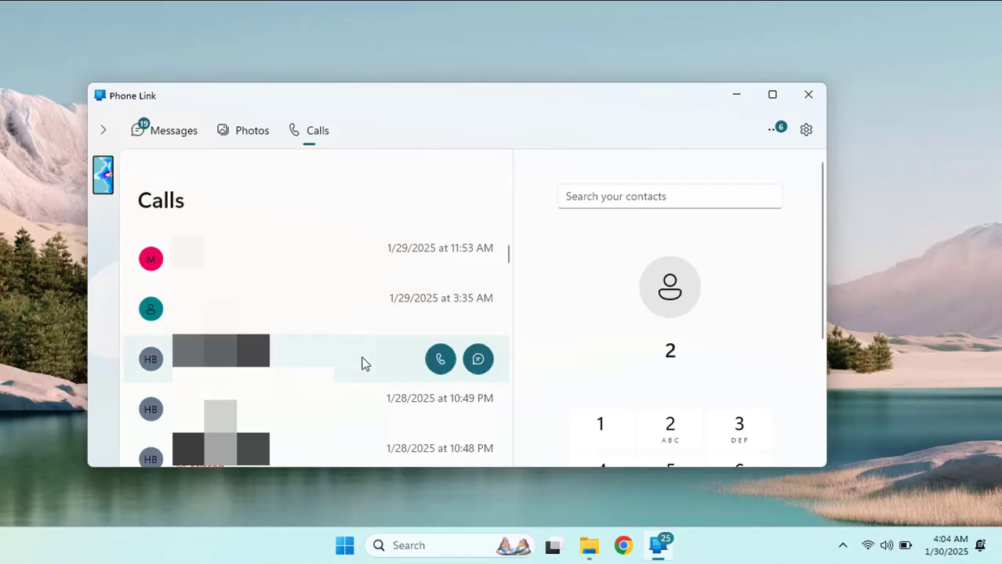
pyautogui.click(438, 361)
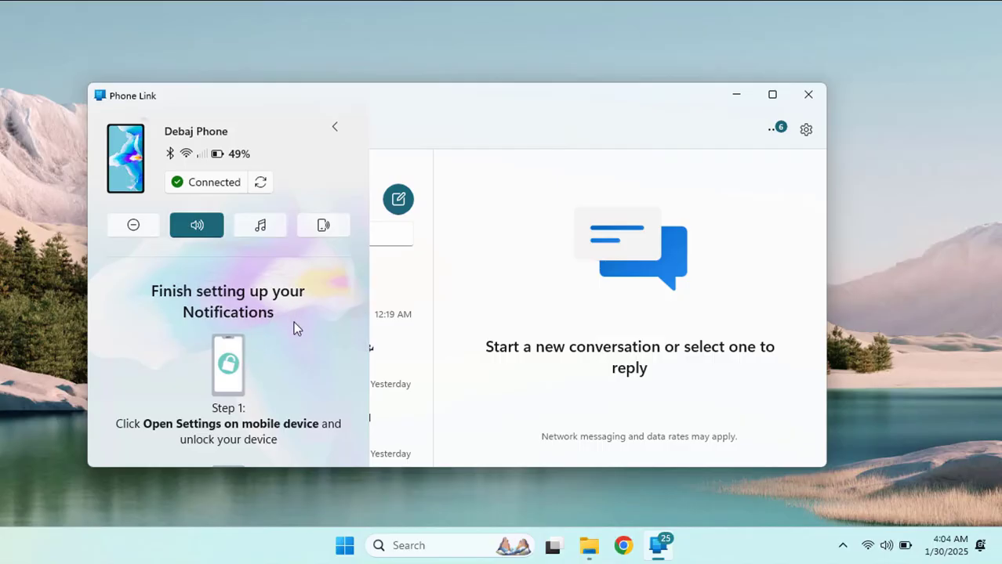
# Step: Open the notification permission settings on the mobile device to finish notification setup, and dismiss the connection status pop-up
pyautogui.scroll(-3, 359, 303)
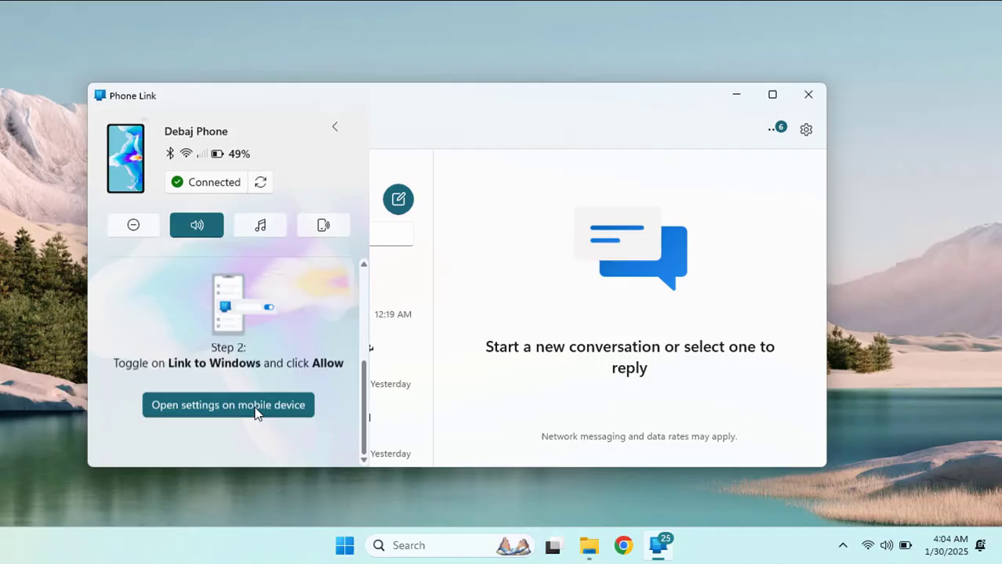
pyautogui.click(245, 412)
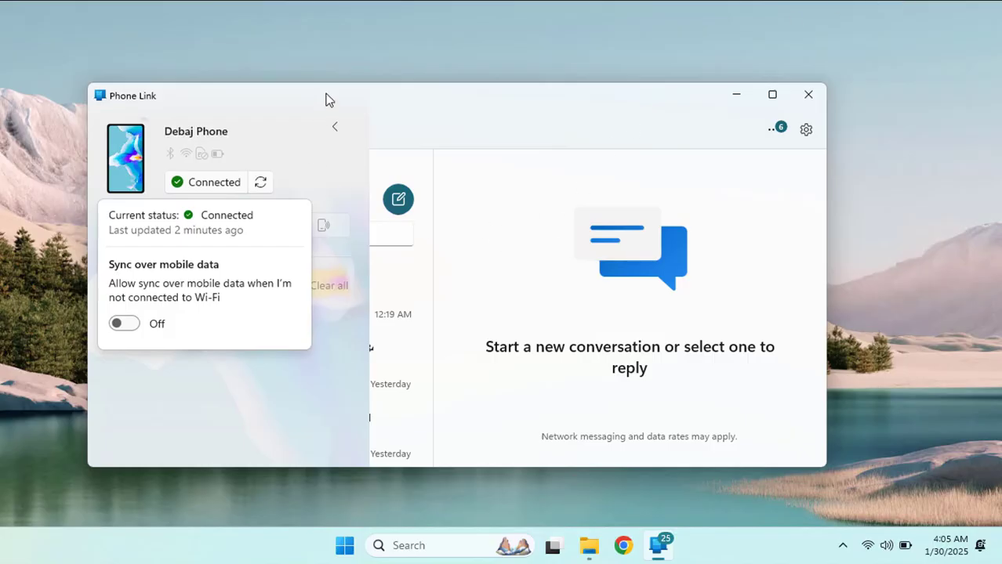
pyautogui.click(329, 352)
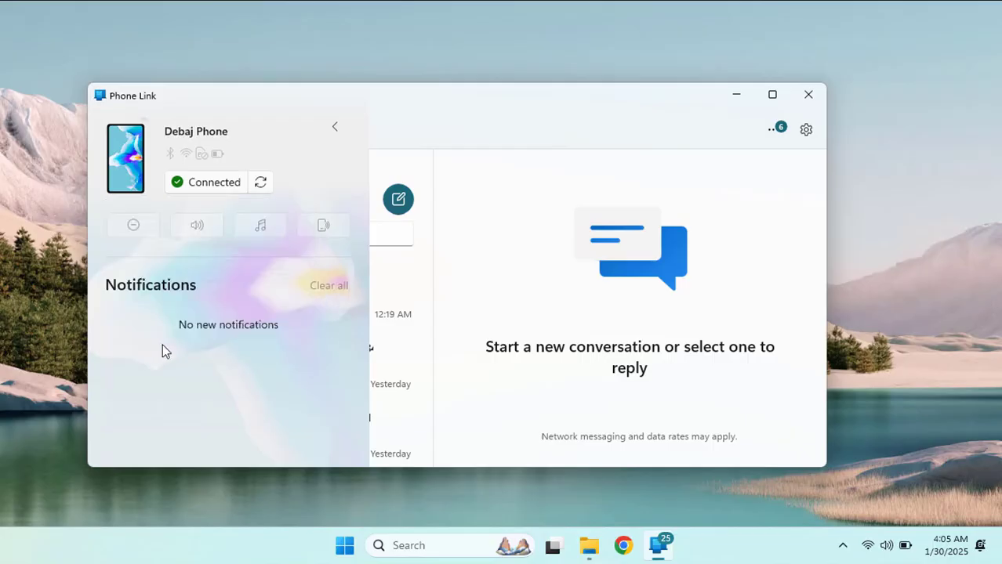